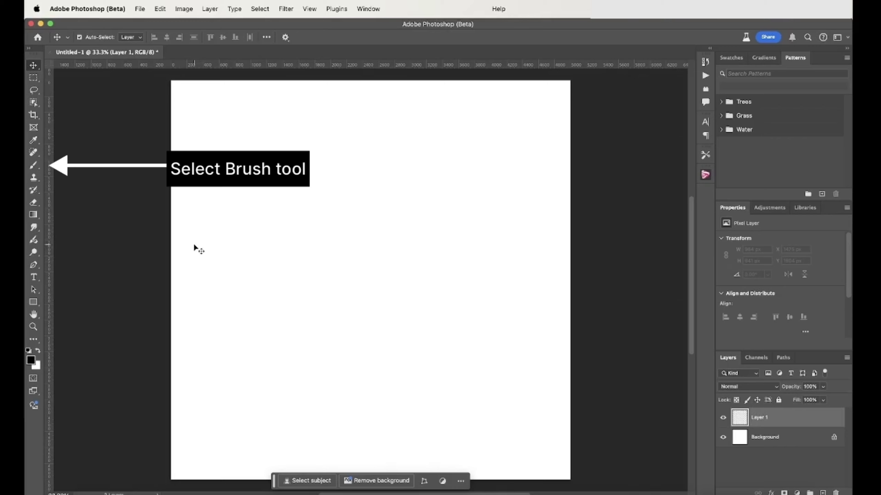
- Select the Brush tool with the Hard Round preset and shrink it from 3950 to 2000 px
{"action": "left_click", "coordinate": [34, 165]}
{"action": "left_click", "coordinate": [87, 39]}
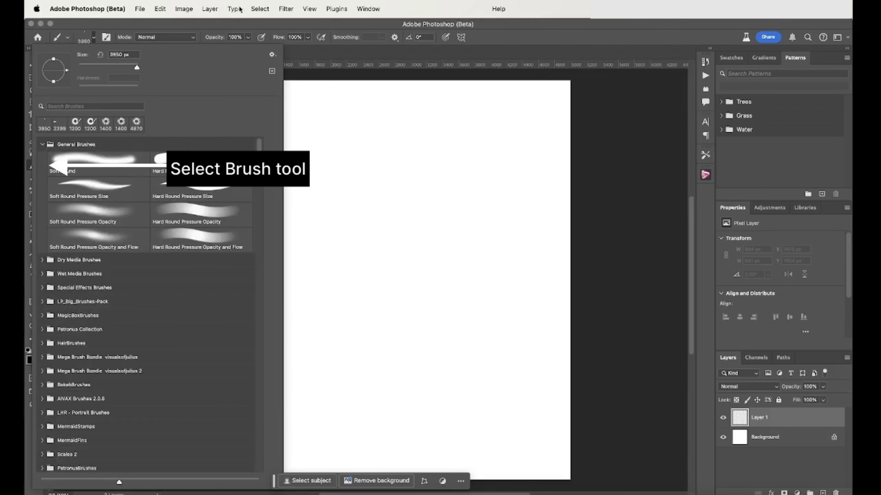
{"action": "left_click", "coordinate": [211, 160]}
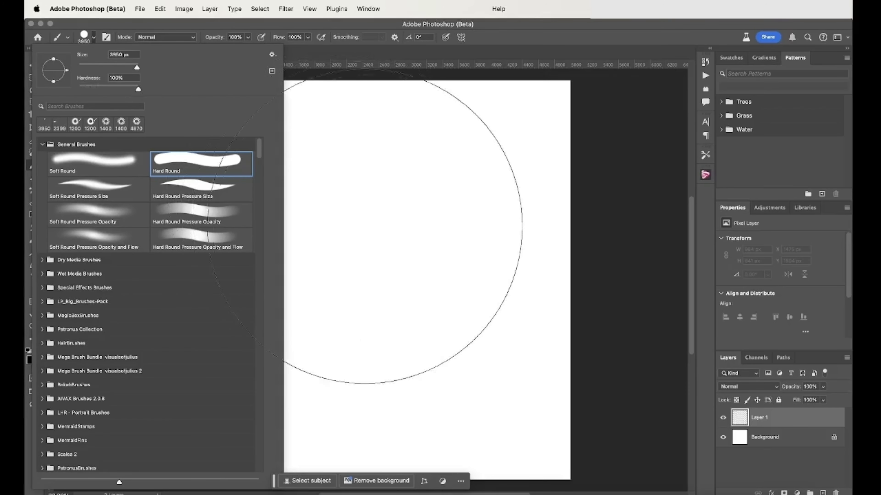
{"action": "key", "text": "Return"}
{"action": "key", "text": "bracketleft"}
{"action": "key", "text": "bracketleft"}
{"action": "key", "text": "bracketleft"}
{"action": "key", "text": "bracketleft"}
{"action": "key", "text": "bracketleft"}
{"action": "key", "text": "bracketleft"}
{"action": "key", "text": "bracketleft"}
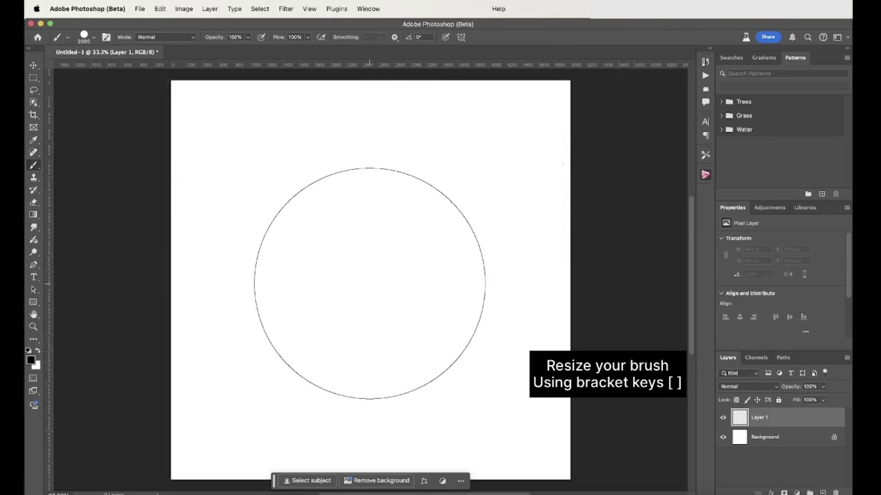
{"action": "key", "text": "bracketleft"}
{"action": "key", "text": "bracketleft"}
{"action": "key", "text": "bracketleft"}
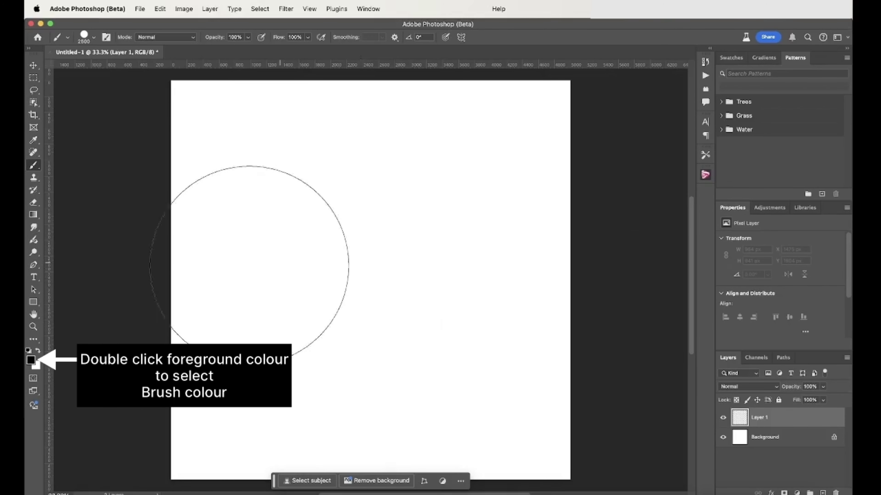
- Set the foreground colour to green #367801 and paint a 2500 px circle at the canvas centre
{"action": "double_click", "coordinate": [31, 360]}
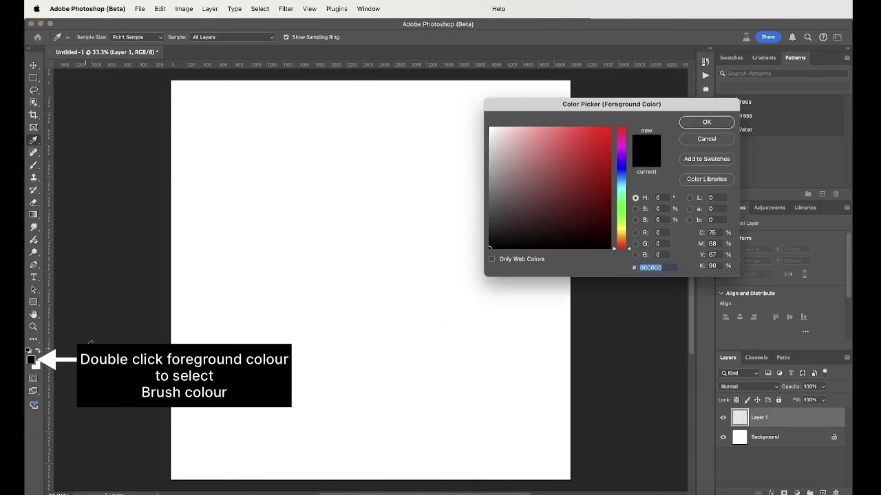
{"action": "left_click", "coordinate": [624, 219]}
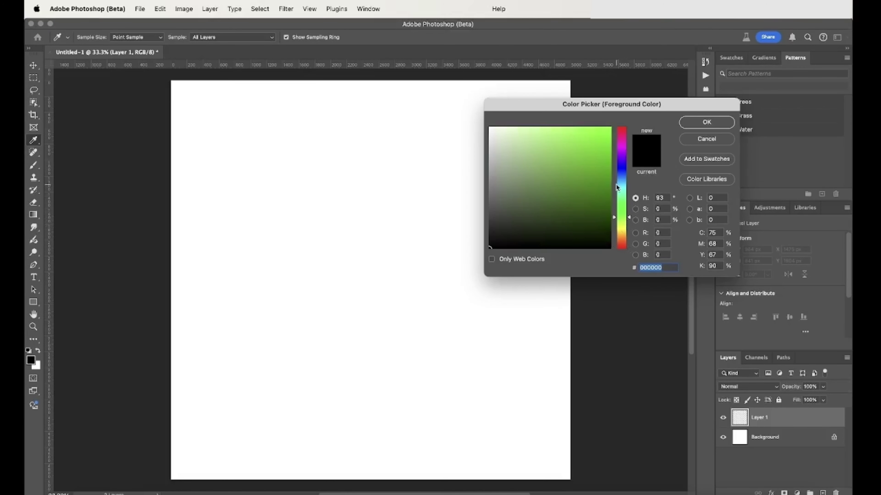
{"action": "left_click", "coordinate": [609, 191]}
{"action": "left_click", "coordinate": [716, 125]}
{"action": "key", "text": "b"}
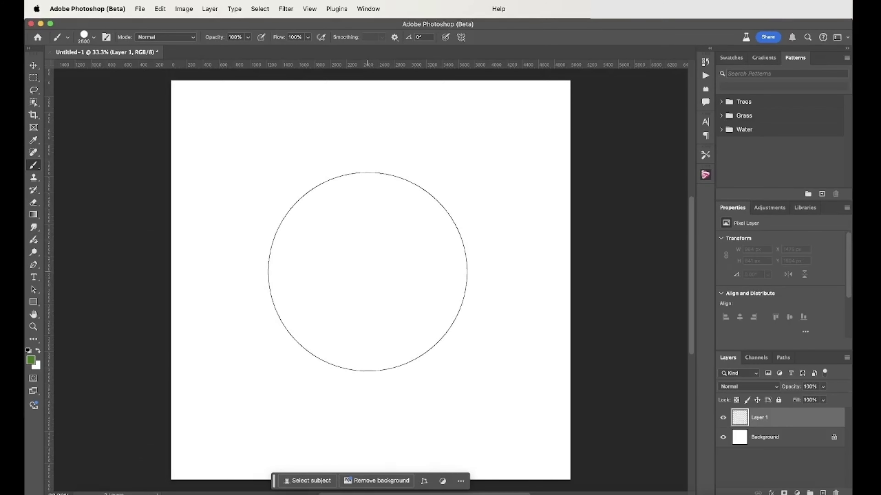
{"action": "left_click", "coordinate": [368, 271]}
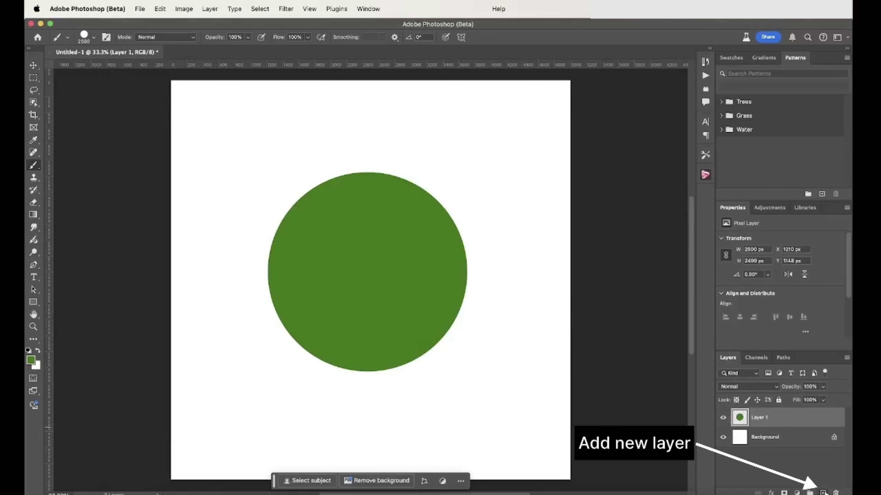
- Add an empty layer named 'colour' above Layer 1, clipped to the circle as a clipping mask
{"action": "left_click", "coordinate": [822, 493]}
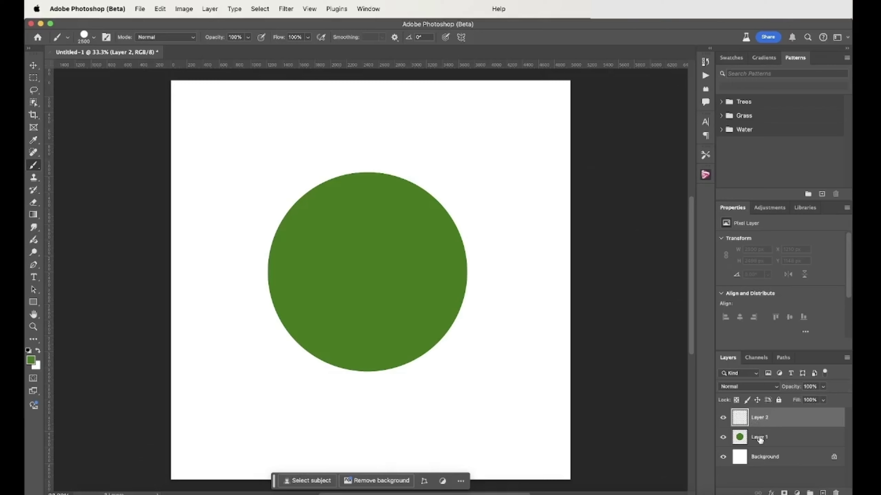
{"action": "double_click", "coordinate": [760, 417]}
{"action": "type", "text": "colo"}
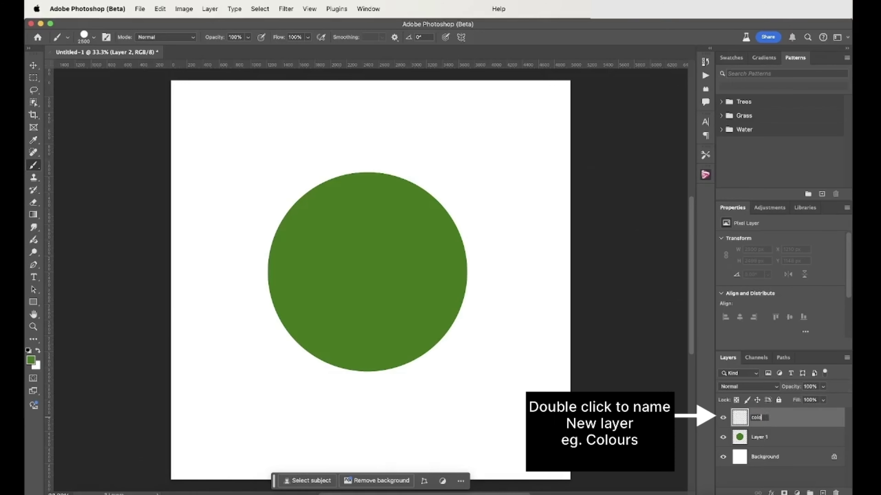
{"action": "type", "text": "ur"}
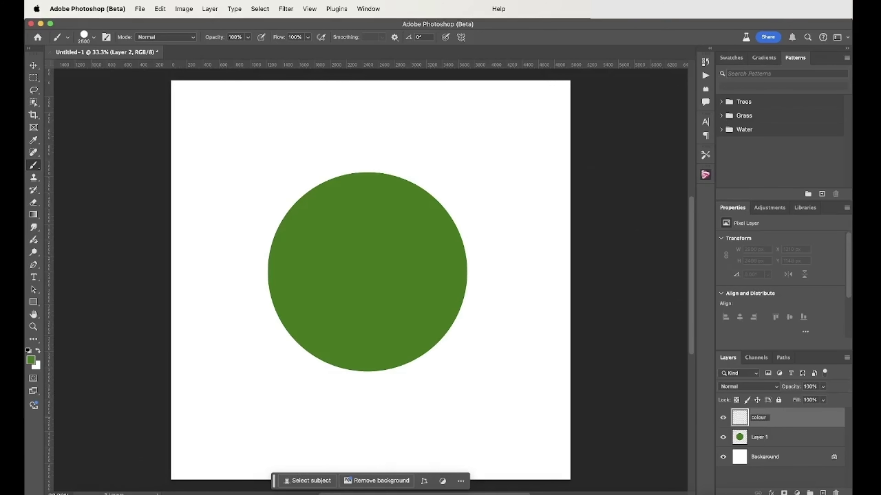
{"action": "key", "text": "Return"}
{"action": "key", "text": "super+alt+g"}
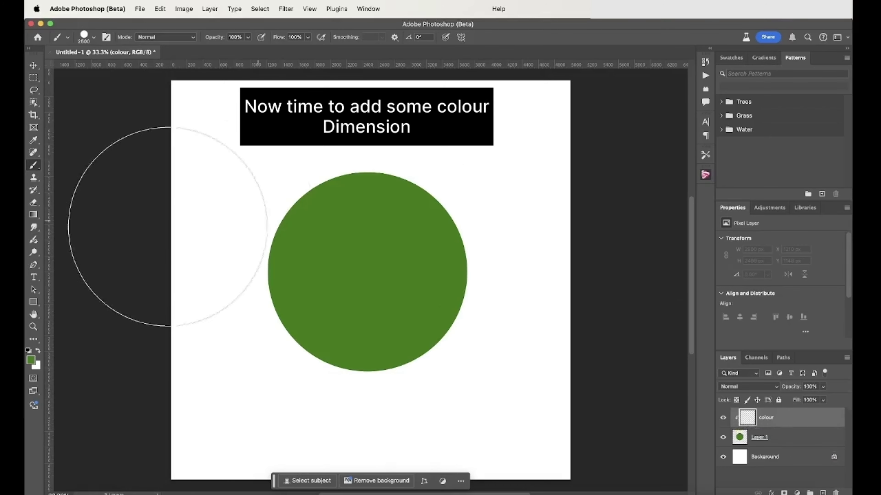
- Paint a soft #1f4301 dark-green shadow along the circle's lower-left edge with a smaller Soft Round brush
{"action": "double_click", "coordinate": [31, 360]}
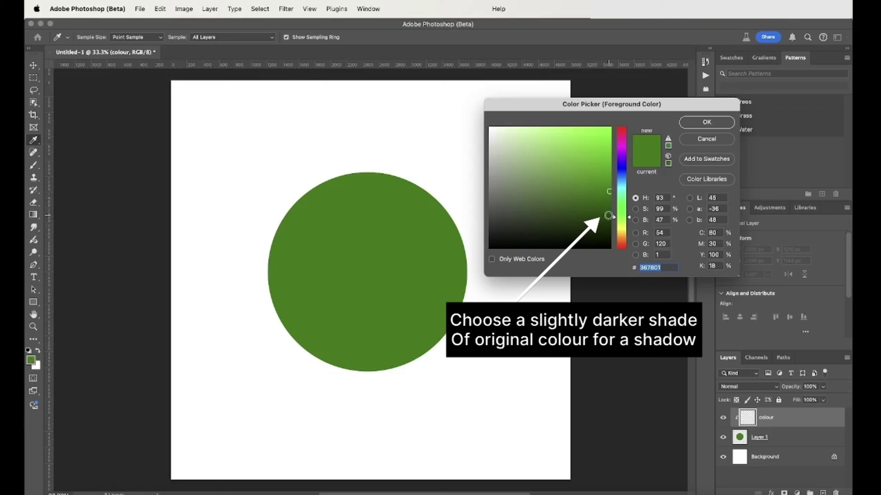
{"action": "left_click", "coordinate": [608, 216]}
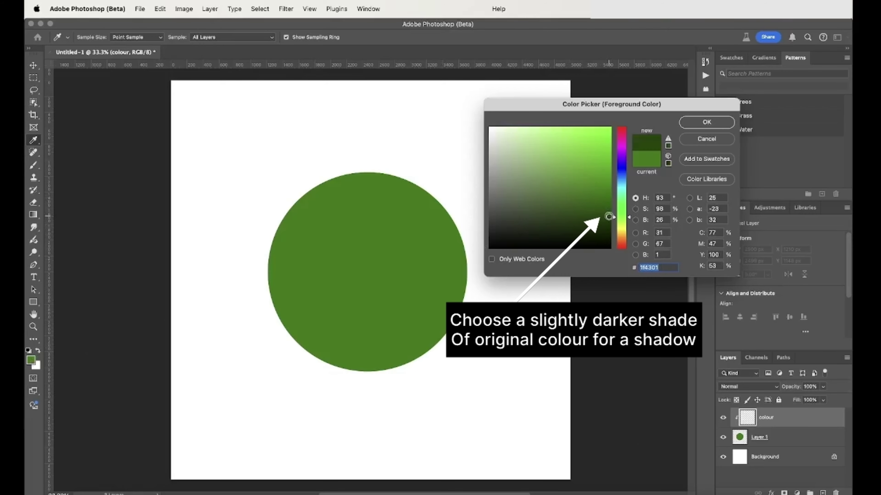
{"action": "left_click", "coordinate": [706, 125]}
{"action": "left_click", "coordinate": [86, 41]}
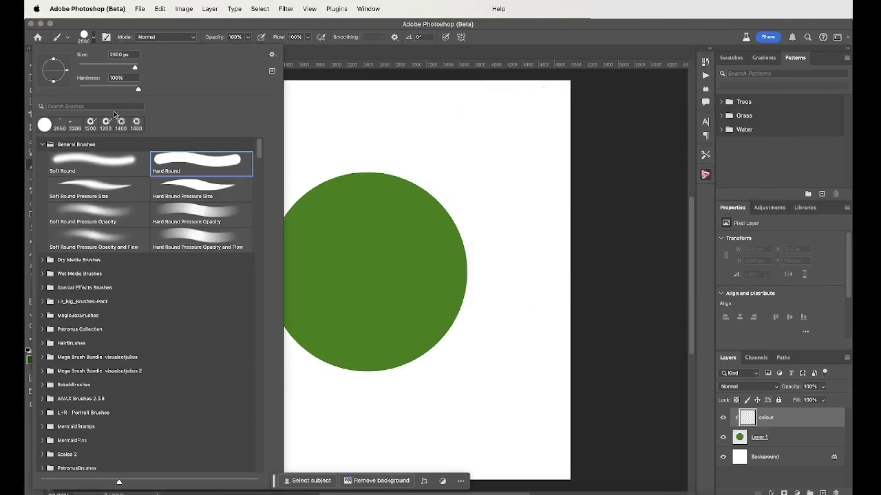
{"action": "left_click", "coordinate": [111, 166]}
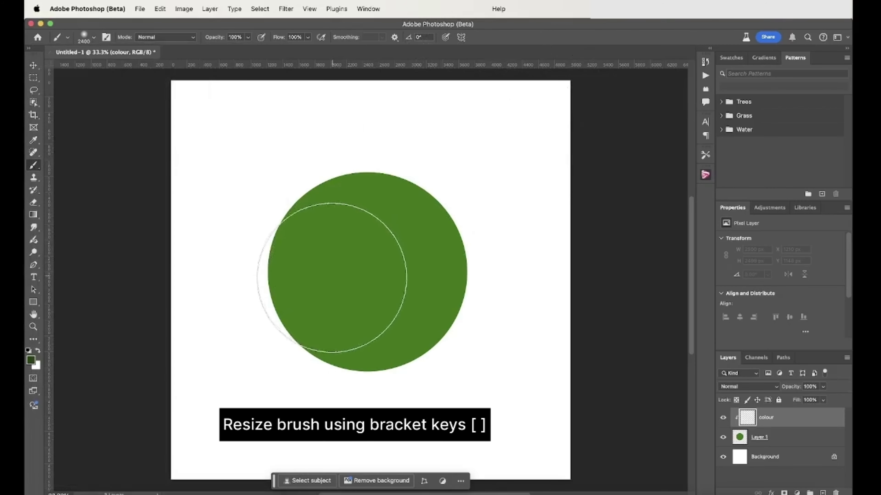
{"action": "key", "text": "bracketleft"}
{"action": "key", "text": "bracketleft"}
{"action": "key", "text": "bracketleft"}
{"action": "key", "text": "bracketleft"}
{"action": "key", "text": "bracketleft"}
{"action": "mouse_move", "coordinate": [288, 274]}
{"action": "left_mouse_down"}
{"action": "mouse_move", "coordinate": [291, 333]}
{"action": "mouse_move", "coordinate": [294, 304]}
{"action": "mouse_move", "coordinate": [393, 374]}
{"action": "mouse_move", "coordinate": [437, 342]}
{"action": "mouse_move", "coordinate": [295, 334]}
{"action": "mouse_move", "coordinate": [261, 258]}
{"action": "mouse_move", "coordinate": [285, 259]}
{"action": "left_mouse_up"}
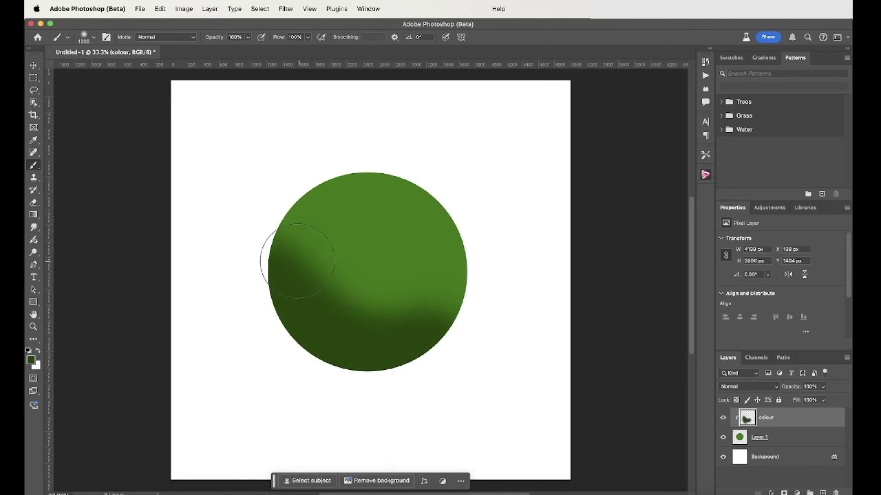
{"action": "left_click", "coordinate": [31, 362]}
- Paint a lighter green across the circle's middle with a slightly smaller brush
{"action": "left_click", "coordinate": [587, 185]}
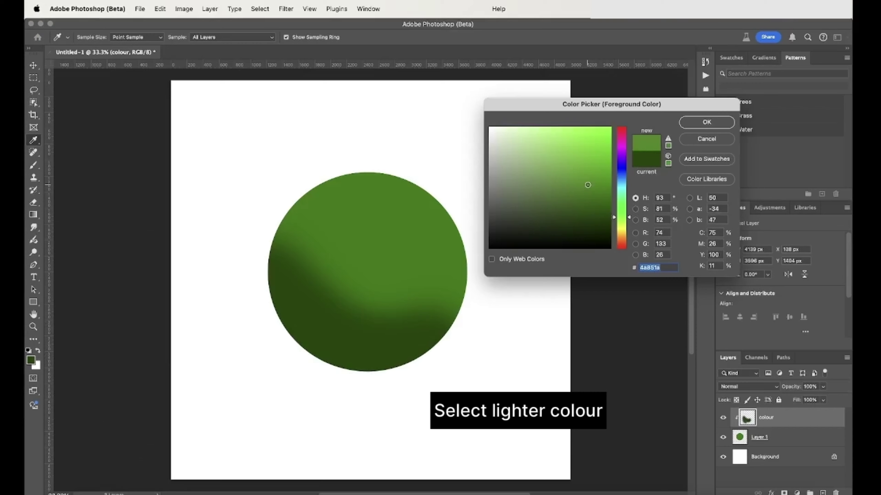
{"action": "left_click", "coordinate": [695, 125]}
{"action": "key", "text": "b"}
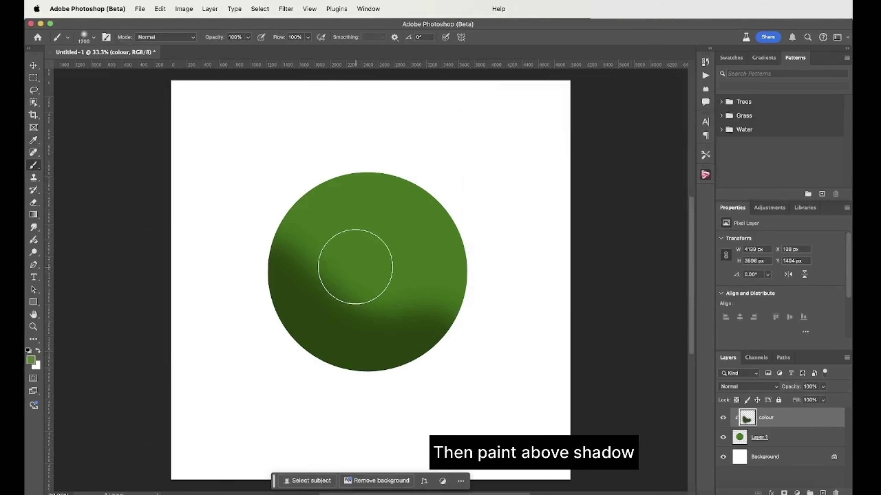
{"action": "key", "text": "bracketleft"}
{"action": "mouse_move", "coordinate": [309, 263]}
{"action": "left_mouse_down"}
{"action": "mouse_move", "coordinate": [368, 301]}
{"action": "mouse_move", "coordinate": [414, 297]}
{"action": "mouse_move", "coordinate": [344, 299]}
{"action": "left_mouse_up"}
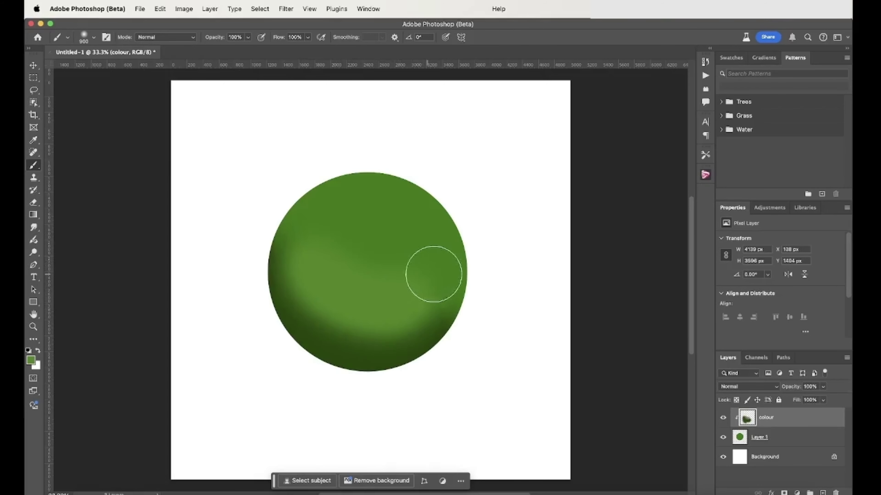
- Brush pale green across the sphere's upper centre and mid green over its lower right
{"action": "left_click", "coordinate": [31, 359]}
{"action": "left_click", "coordinate": [564, 153]}
{"action": "left_click", "coordinate": [712, 122]}
{"action": "mouse_move", "coordinate": [399, 299]}
{"action": "left_mouse_down"}
{"action": "mouse_move", "coordinate": [360, 276]}
{"action": "mouse_move", "coordinate": [306, 309]}
{"action": "left_mouse_up"}
{"action": "left_click", "coordinate": [30, 360]}
{"action": "left_click", "coordinate": [567, 187]}
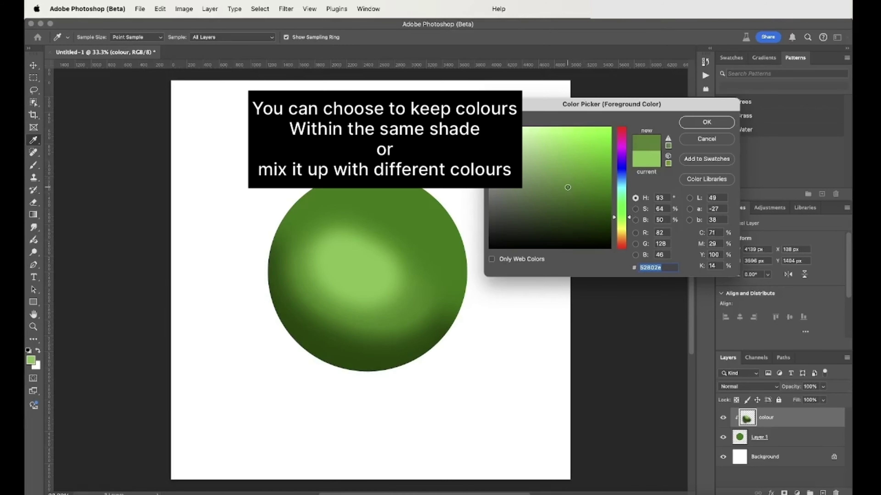
{"action": "left_click", "coordinate": [709, 122]}
{"action": "mouse_move", "coordinate": [299, 259]}
{"action": "left_mouse_down"}
{"action": "mouse_move", "coordinate": [374, 309]}
{"action": "mouse_move", "coordinate": [545, 380]}
{"action": "left_mouse_up"}
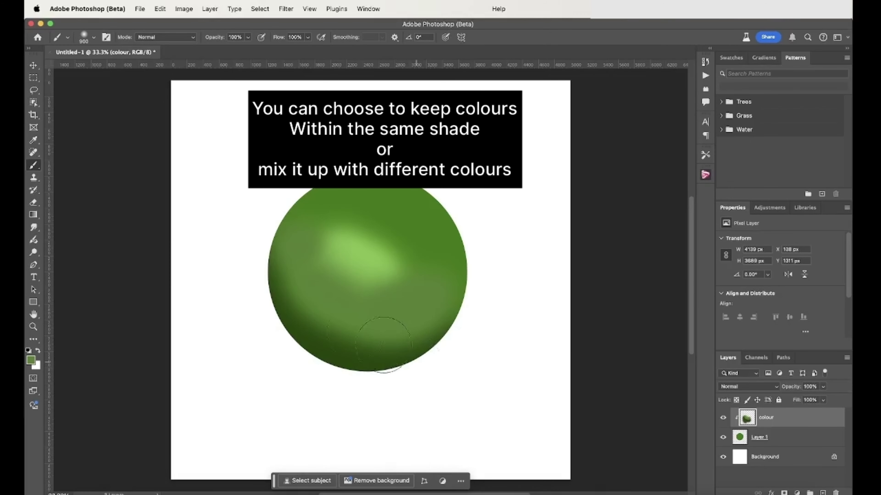
- Shade the sphere's bottom edge and lower half with sampled and picked darker greens
{"action": "key", "text": "i"}
{"action": "left_click", "coordinate": [311, 343]}
{"action": "key", "text": "b"}
{"action": "left_click_drag", "start_coordinate": [295, 284], "coordinate": [373, 350]}
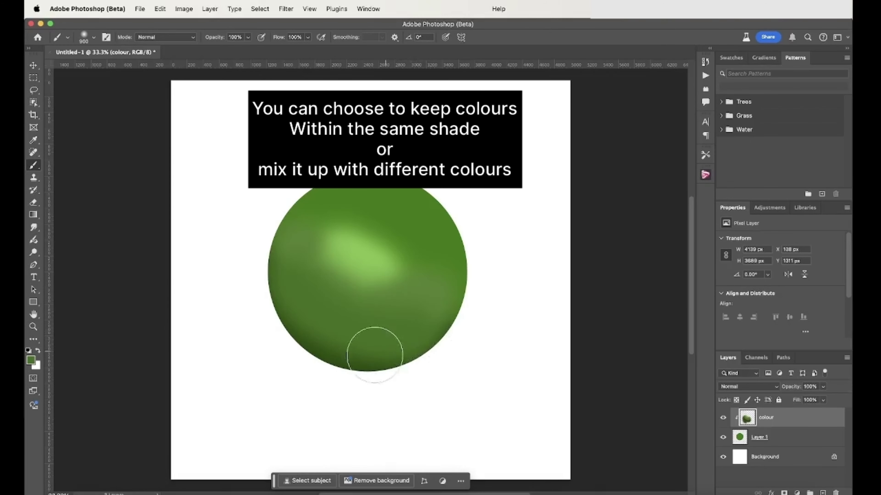
{"action": "left_click", "coordinate": [31, 360]}
{"action": "left_click", "coordinate": [584, 222]}
{"action": "key", "text": "Return"}
{"action": "mouse_move", "coordinate": [487, 275]}
{"action": "left_mouse_down"}
{"action": "mouse_move", "coordinate": [262, 315]}
{"action": "mouse_move", "coordinate": [354, 265]}
{"action": "left_mouse_up"}
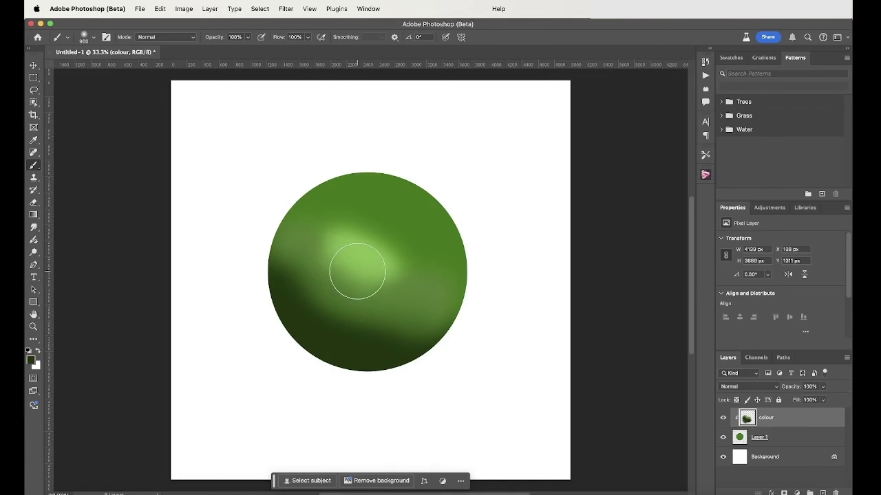
- Enlarge and brighten the highlight using a light green sampled from the sphere
{"action": "key", "text": "i"}
{"action": "left_click", "coordinate": [379, 270]}
{"action": "key", "text": "b"}
{"action": "mouse_move", "coordinate": [399, 295]}
{"action": "left_mouse_down"}
{"action": "mouse_move", "coordinate": [360, 269]}
{"action": "mouse_move", "coordinate": [391, 273]}
{"action": "left_mouse_up"}
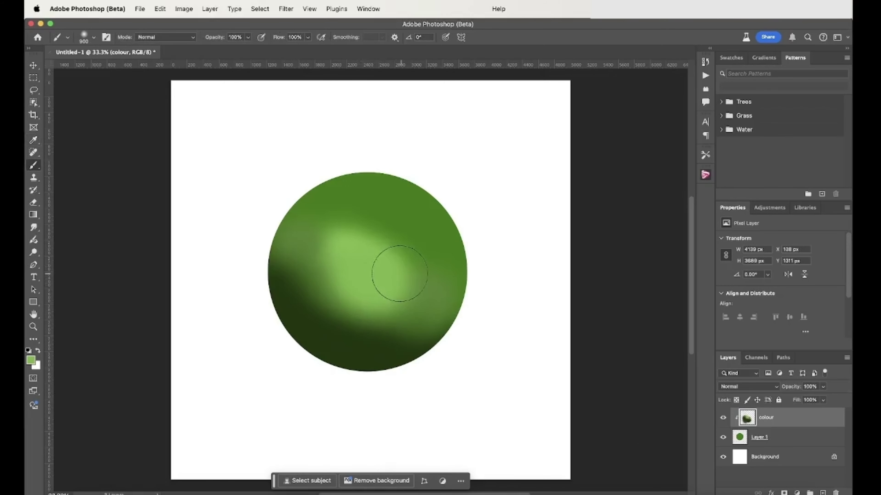
{"action": "left_click", "coordinate": [320, 252]}
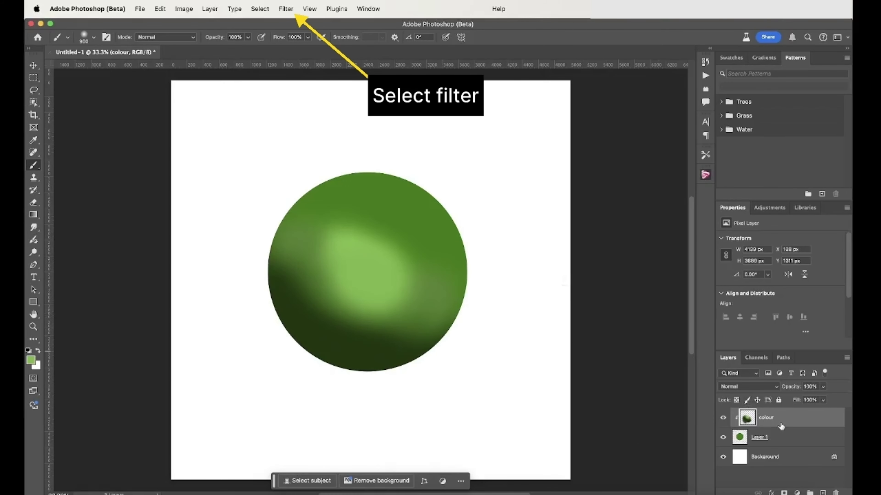
- Apply a Gaussian Blur with a radius of about 10 pixels to the colour layer
{"action": "left_click", "coordinate": [293, 10]}
{"action": "mouse_move", "coordinate": [289, 154]}
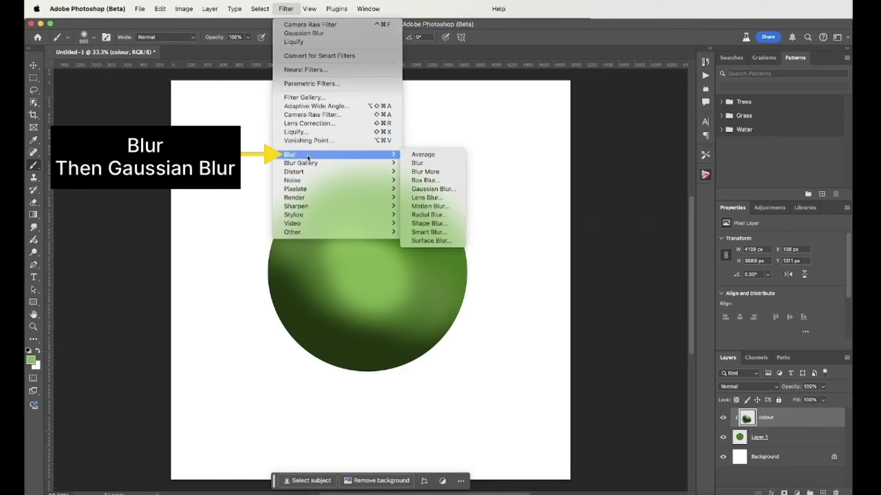
{"action": "left_click", "coordinate": [432, 189]}
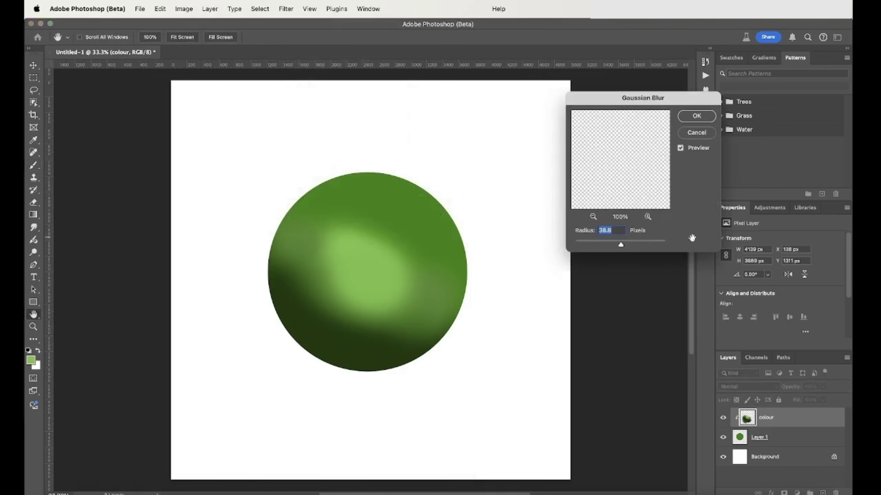
{"action": "left_click_drag", "start_coordinate": [621, 248], "coordinate": [607, 241]}
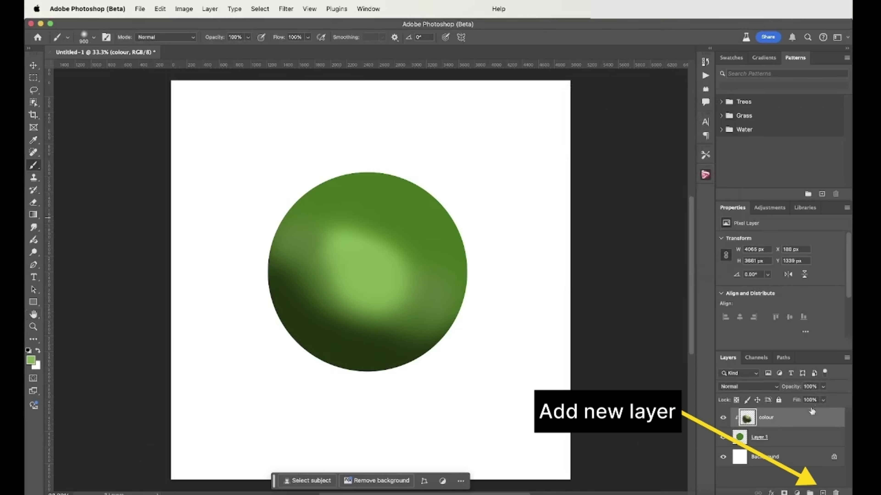
- Add a new empty layer named 'Iris'
{"action": "left_click", "coordinate": [824, 492]}
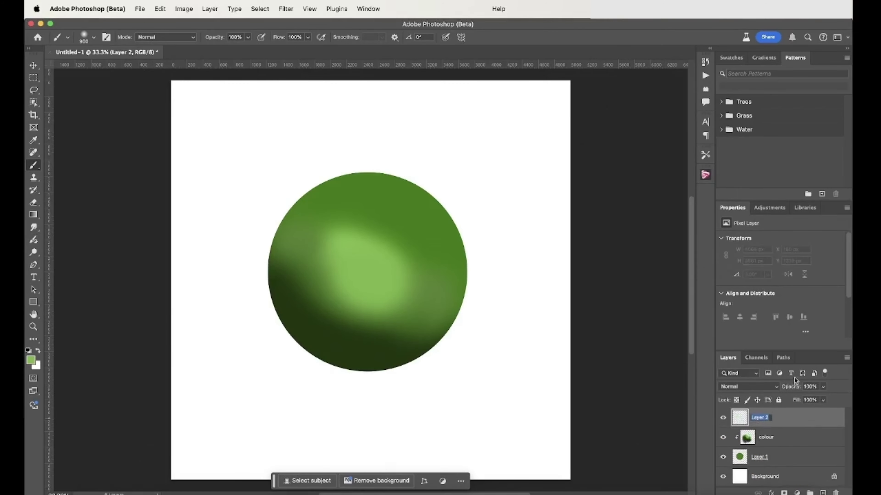
{"action": "double_click", "coordinate": [760, 418]}
{"action": "type", "text": "Ir"}
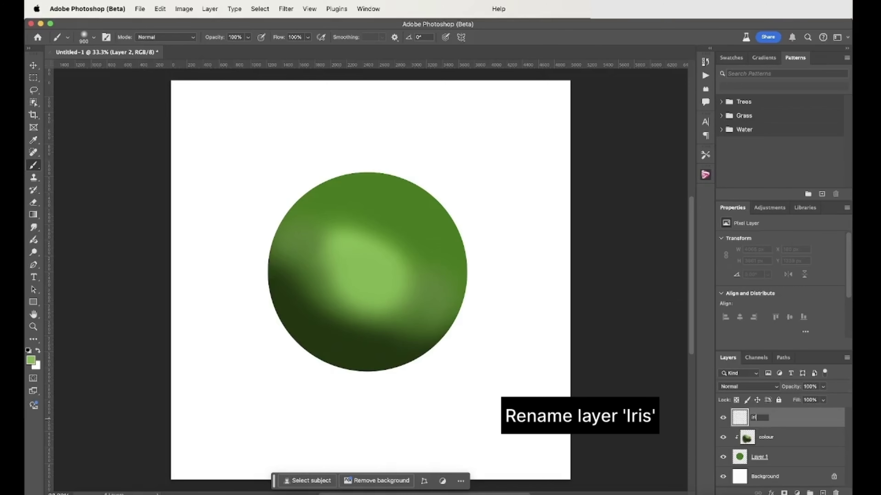
{"action": "type", "text": "is"}
{"action": "key", "text": "Return"}
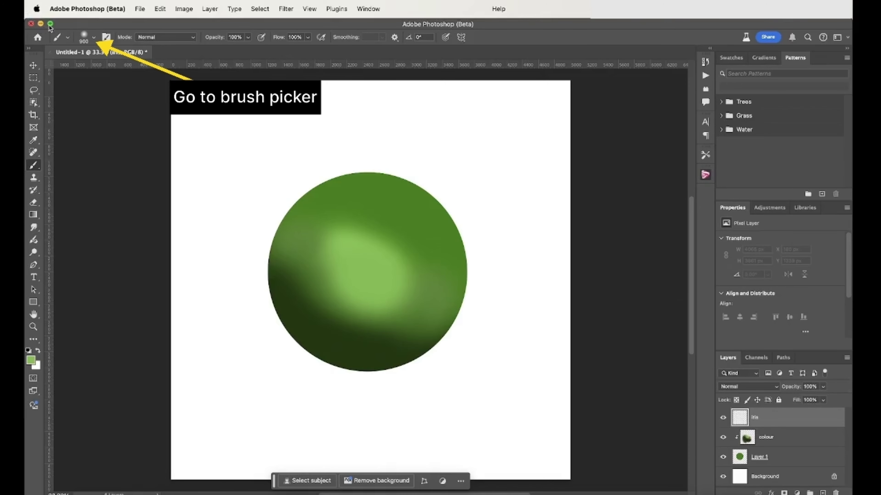
- Stamp the Iris039 iris-texture brush onto the green circle
{"action": "left_click", "coordinate": [84, 36]}
{"action": "left_click", "coordinate": [107, 271]}
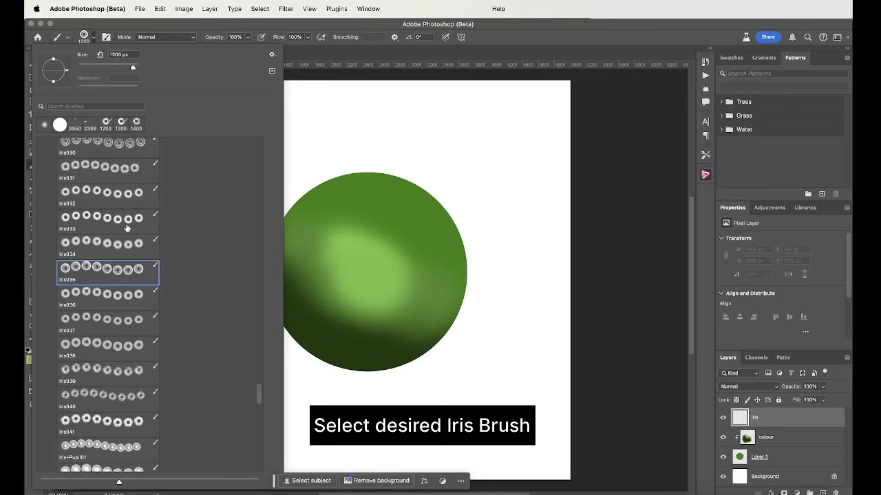
{"action": "left_click", "coordinate": [137, 373]}
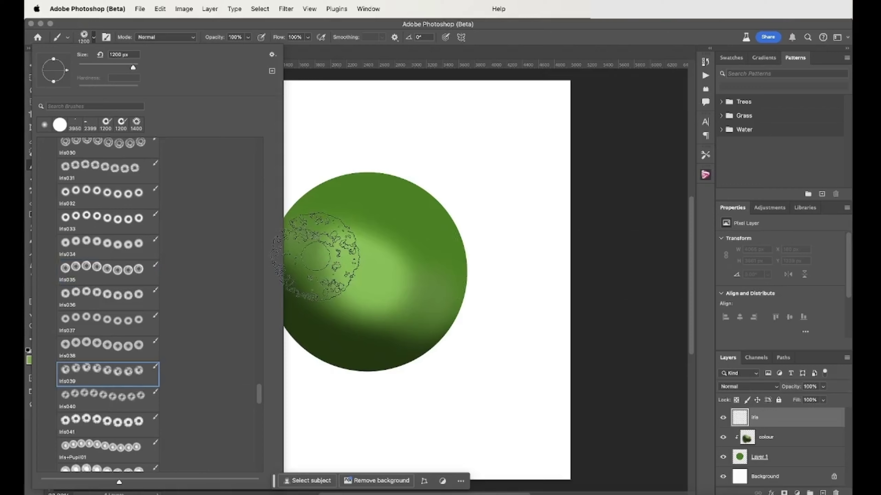
{"action": "key", "text": "Return"}
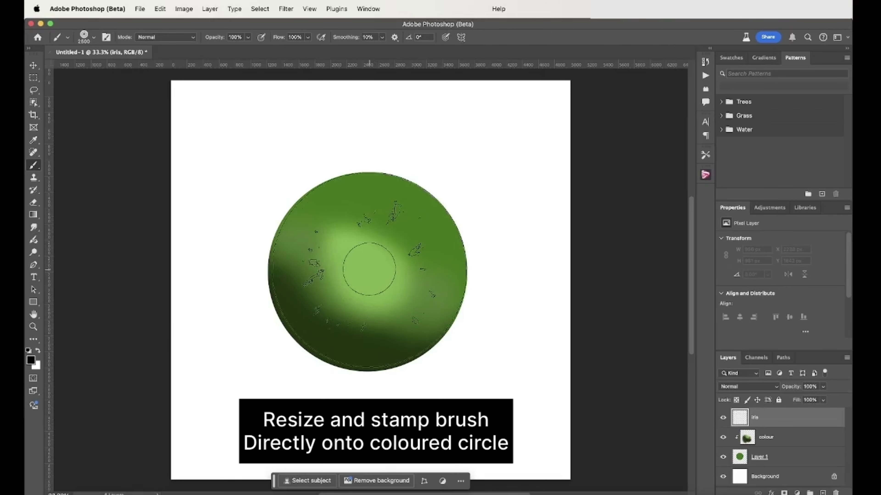
{"action": "left_click", "coordinate": [368, 272]}
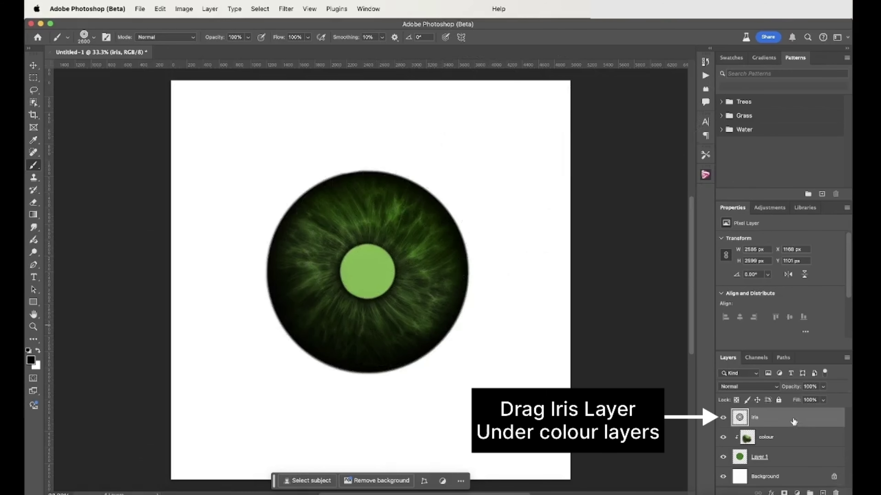
- Move the Iris layer below the colour layers and group colour and Layer 1 into Group 1
{"action": "left_click_drag", "start_coordinate": [792, 418], "coordinate": [792, 465]}
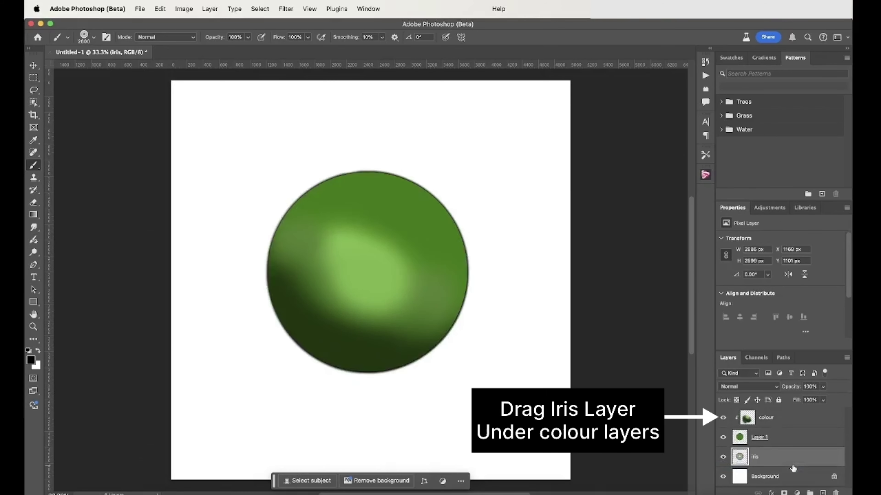
{"action": "left_click", "coordinate": [789, 419]}
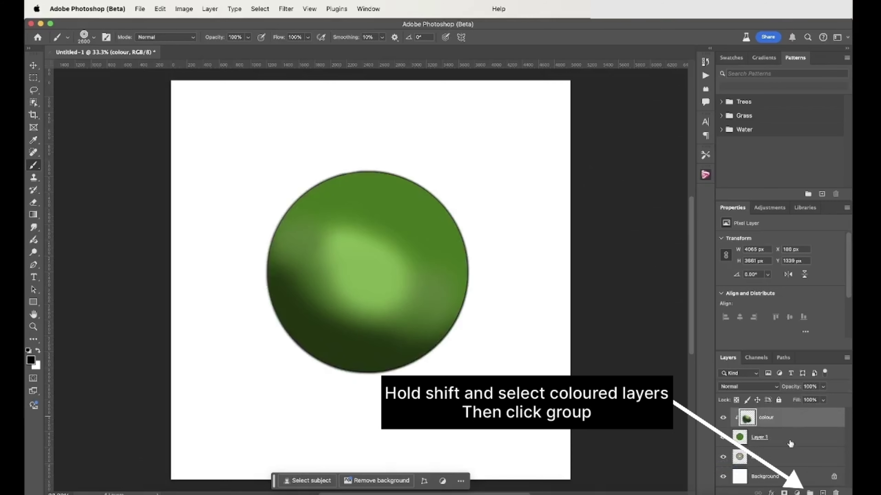
{"action": "left_click", "coordinate": [790, 442], "text": "shift"}
{"action": "left_click", "coordinate": [810, 493]}
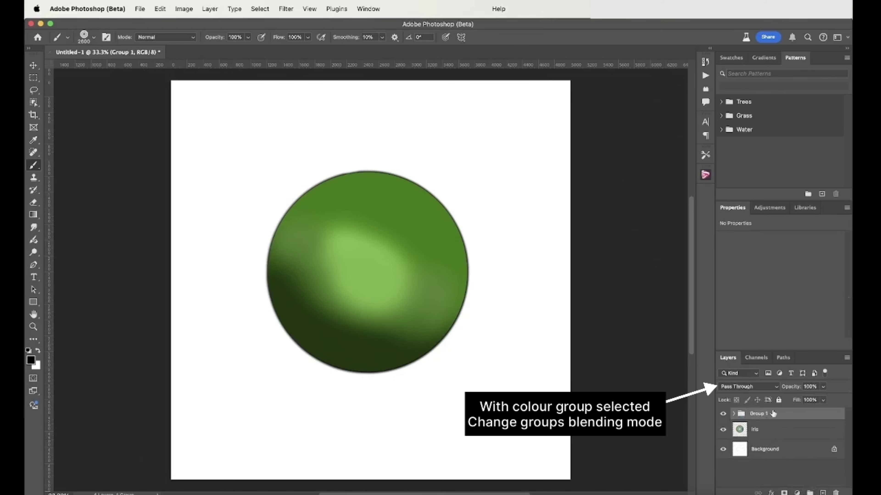
{"action": "left_click", "coordinate": [775, 387]}
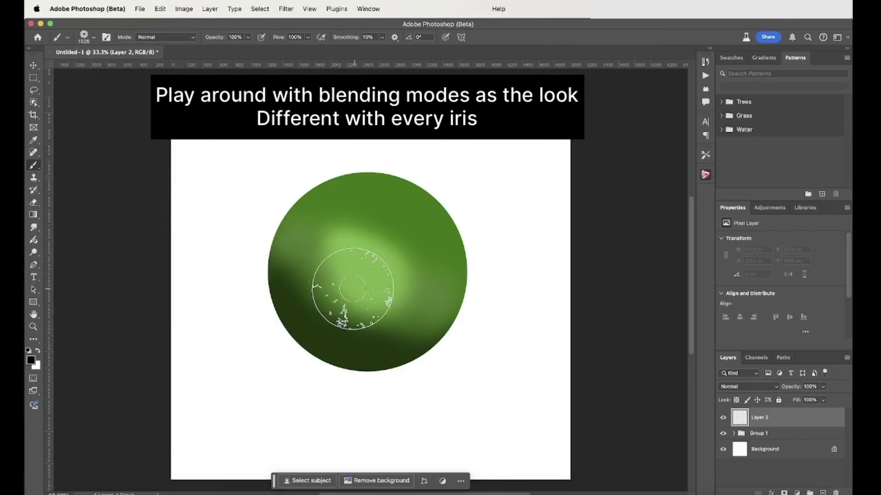
- Enlarge the iris brush and stamp a new iris texture on Layer 2
{"action": "key", "text": "bracketright"}
{"action": "key", "text": "bracketright"}
{"action": "key", "text": "bracketright"}
{"action": "key", "text": "bracketright"}
{"action": "key", "text": "bracketright"}
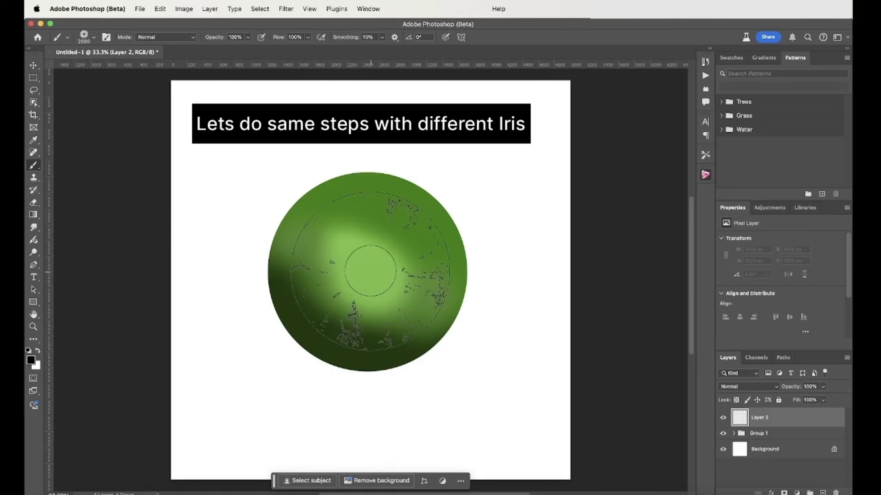
{"action": "key", "text": "bracketright"}
{"action": "key", "text": "bracketright"}
{"action": "key", "text": "bracketright"}
{"action": "key", "text": "bracketright"}
{"action": "key", "text": "bracketright"}
{"action": "key", "text": "bracketright"}
{"action": "key", "text": "bracketright"}
{"action": "key", "text": "bracketright"}
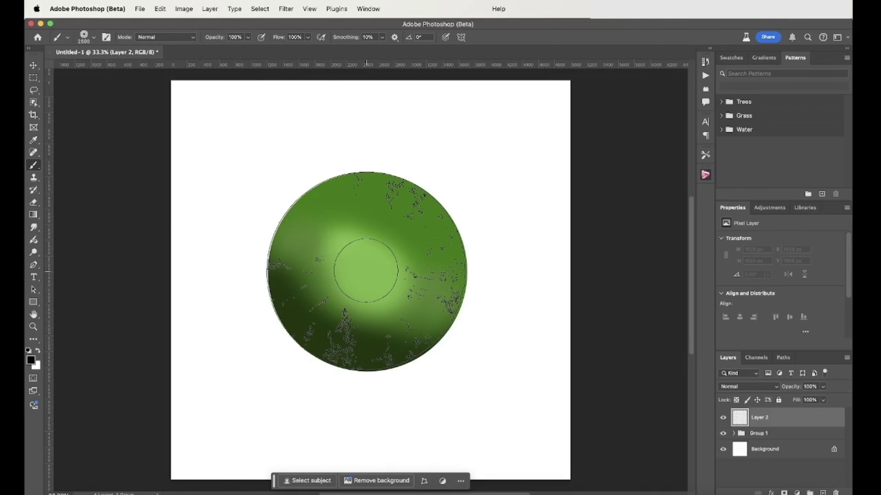
{"action": "left_click", "coordinate": [366, 270]}
- Move Layer 2 below Group 1 and set Group 1's blend mode to Vivid Light
{"action": "left_click_drag", "start_coordinate": [791, 418], "coordinate": [791, 437]}
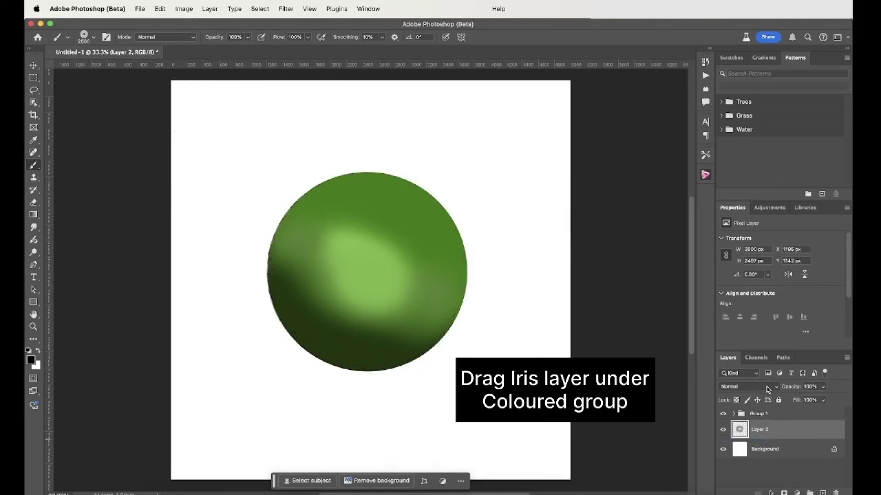
{"action": "left_click", "coordinate": [758, 415]}
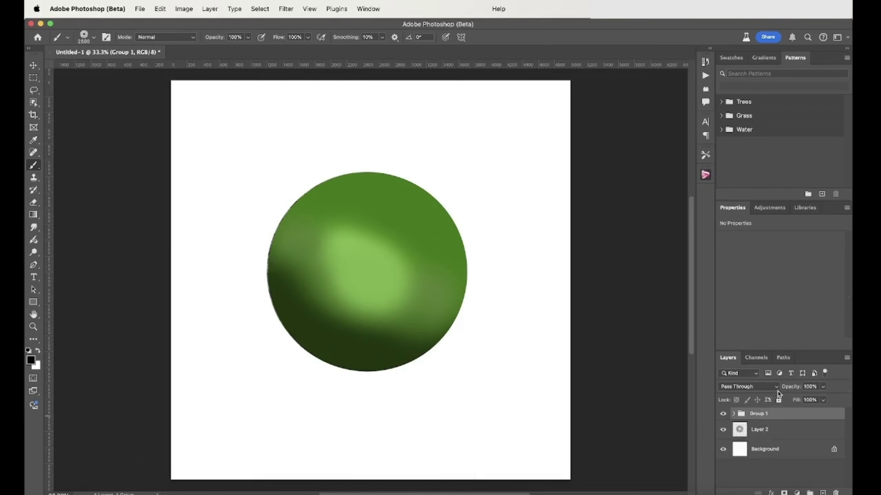
{"action": "left_click", "coordinate": [747, 387]}
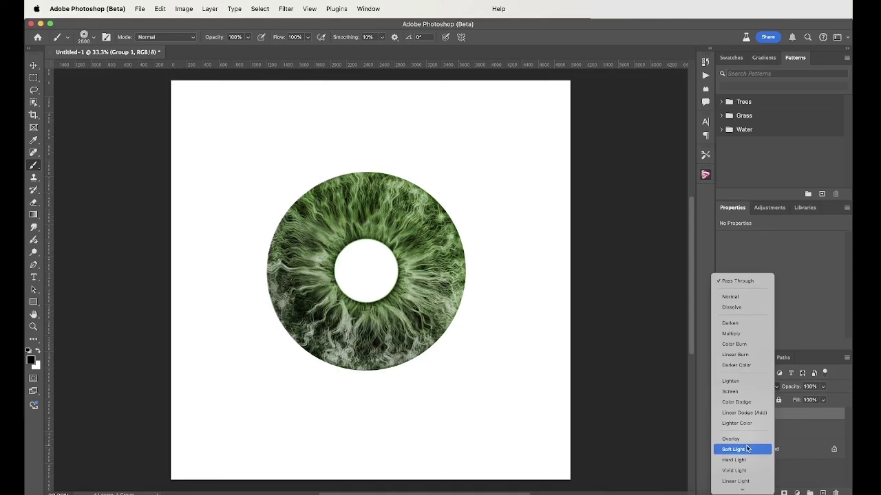
{"action": "left_click", "coordinate": [737, 471]}
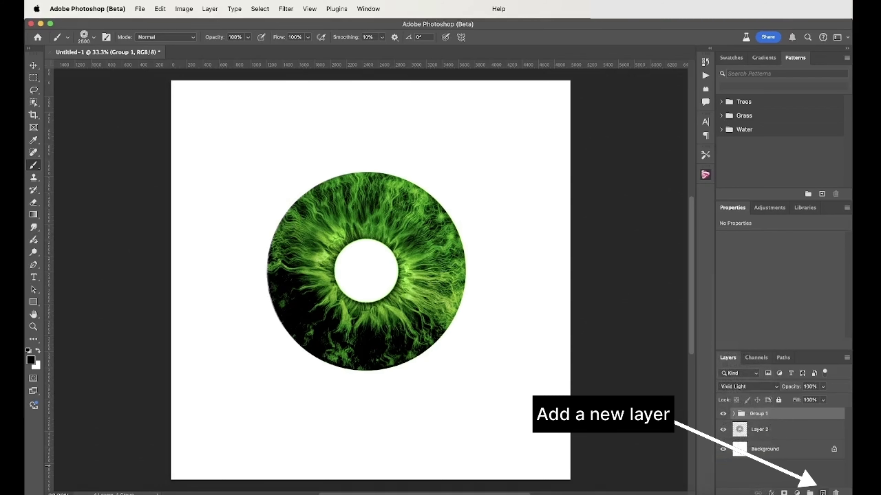
- Add a new top layer named 'pupil' above the group
{"action": "left_click", "coordinate": [822, 492]}
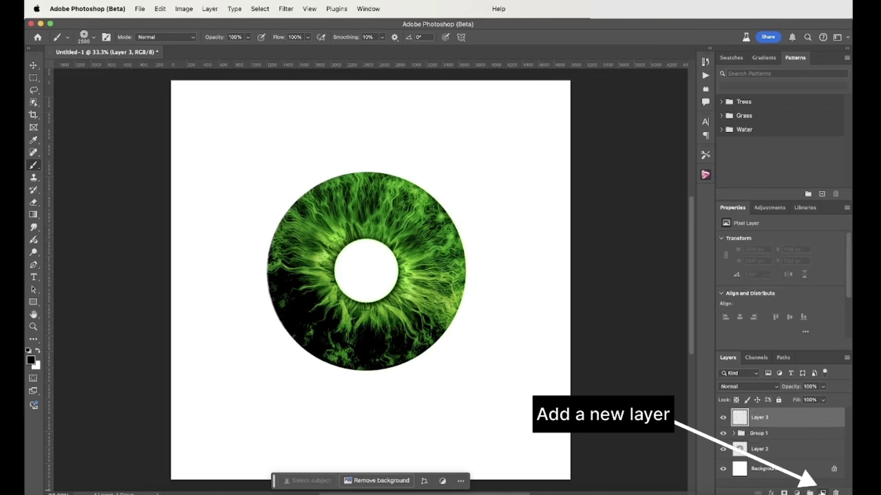
{"action": "double_click", "coordinate": [759, 418]}
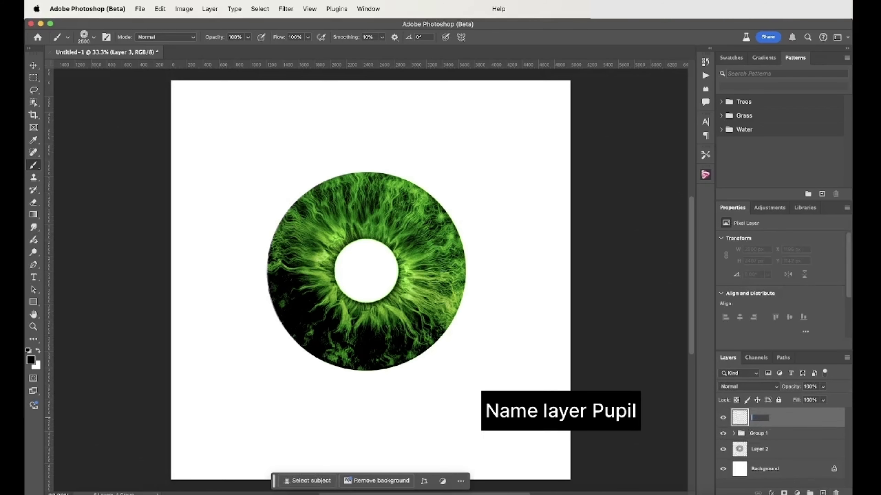
{"action": "type", "text": "pupil"}
{"action": "key", "text": "Return"}
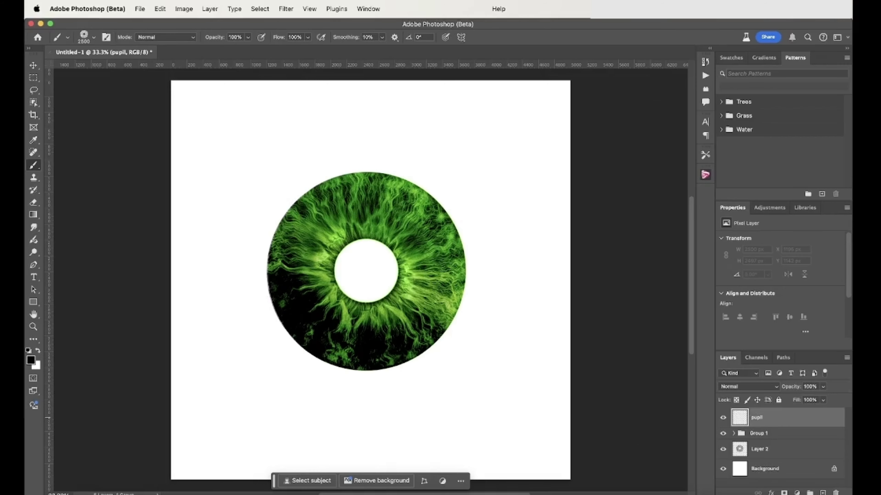
- Paint a solid black pupil in the iris centre with the Pupil04 brush at 2000 px
{"action": "left_click", "coordinate": [84, 35]}
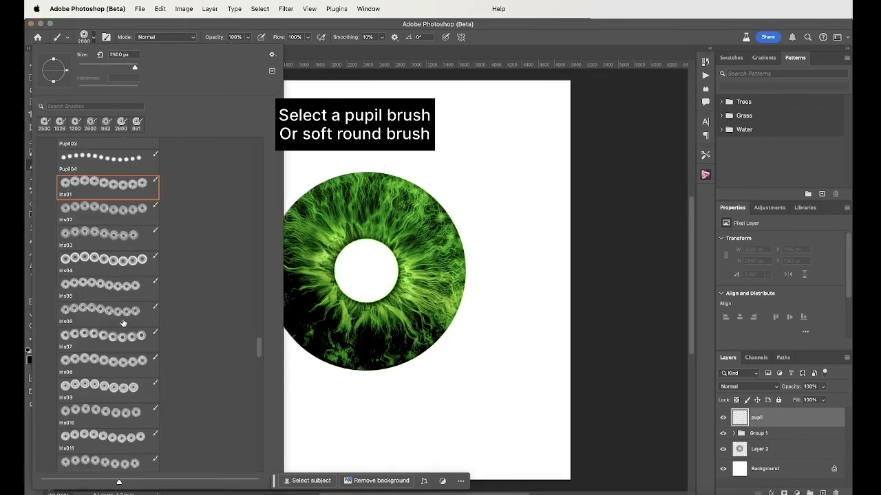
{"action": "left_click", "coordinate": [101, 255]}
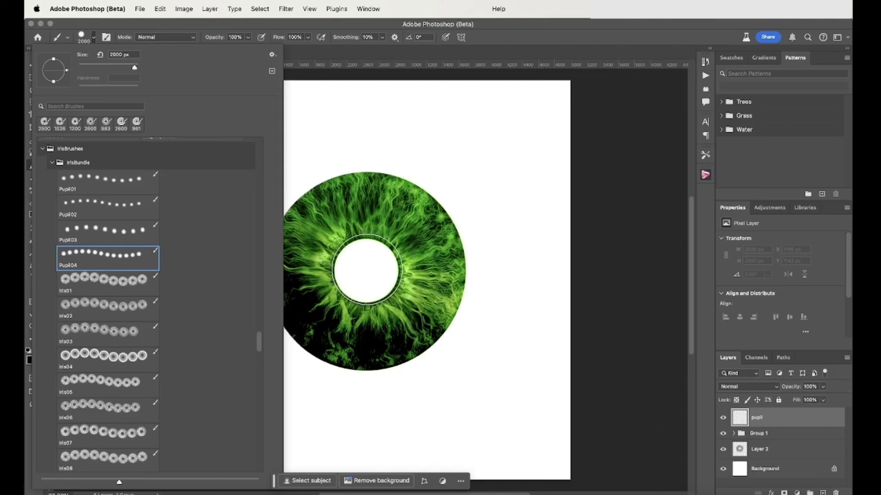
{"action": "left_click", "coordinate": [367, 270]}
{"action": "left_click", "coordinate": [366, 270]}
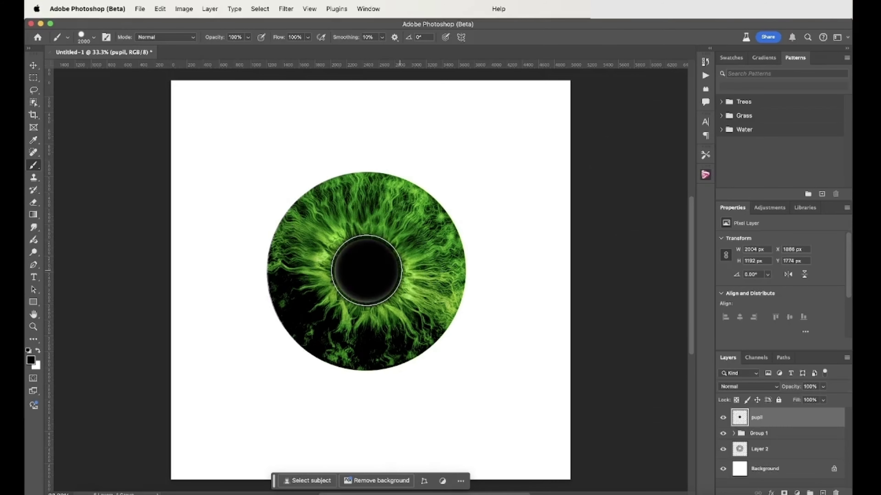
{"action": "left_click", "coordinate": [366, 271]}
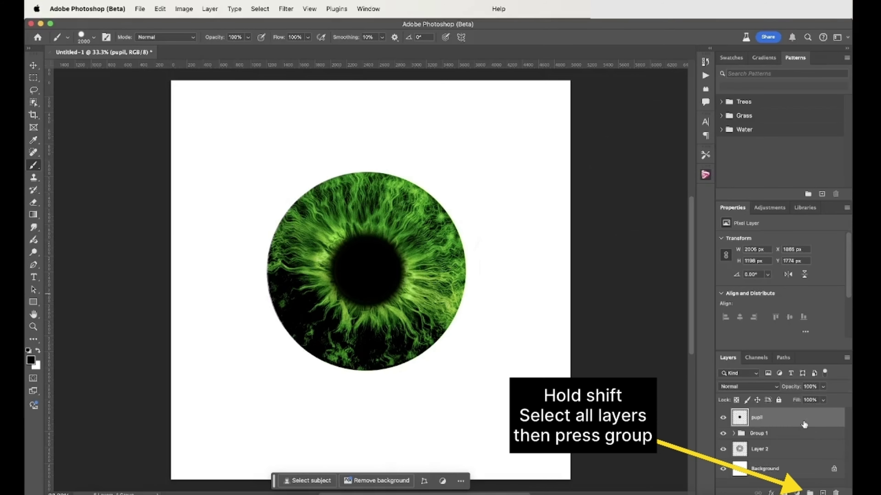
- Group pupil, Group 1 and Layer 2 into Group 2 and rotate it so the dark fibres sit on top
{"action": "left_click", "coordinate": [807, 450], "text": "shift"}
{"action": "left_click", "coordinate": [809, 493]}
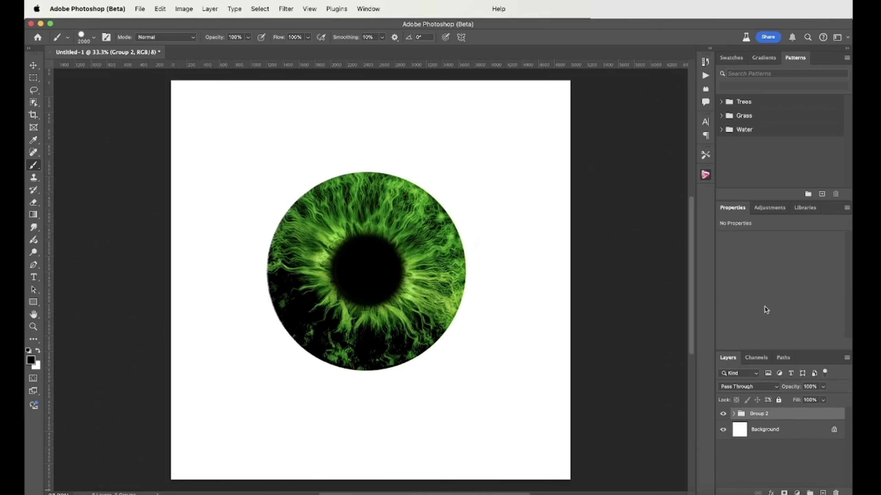
{"action": "key", "text": "super+t"}
{"action": "mouse_move", "coordinate": [557, 368]}
{"action": "left_mouse_down"}
{"action": "mouse_move", "coordinate": [493, 116]}
{"action": "mouse_move", "coordinate": [288, 177]}
{"action": "left_mouse_up"}
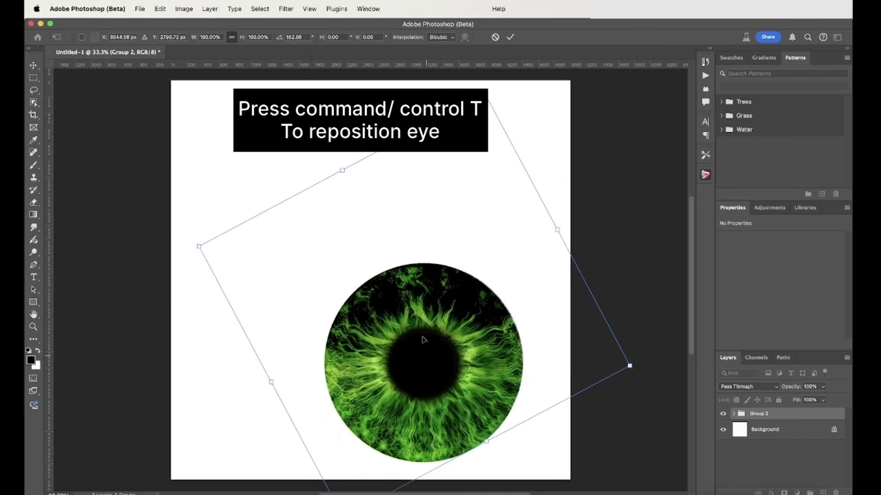
{"action": "left_click_drag", "start_coordinate": [332, 310], "coordinate": [493, 347]}
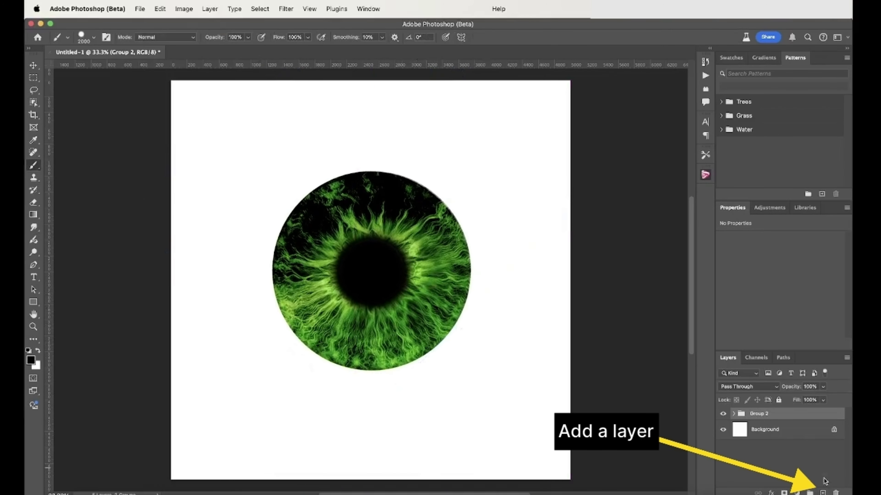
- Add a new empty layer above the eye group and name it 'glare'
{"action": "left_click", "coordinate": [822, 492]}
{"action": "double_click", "coordinate": [759, 416]}
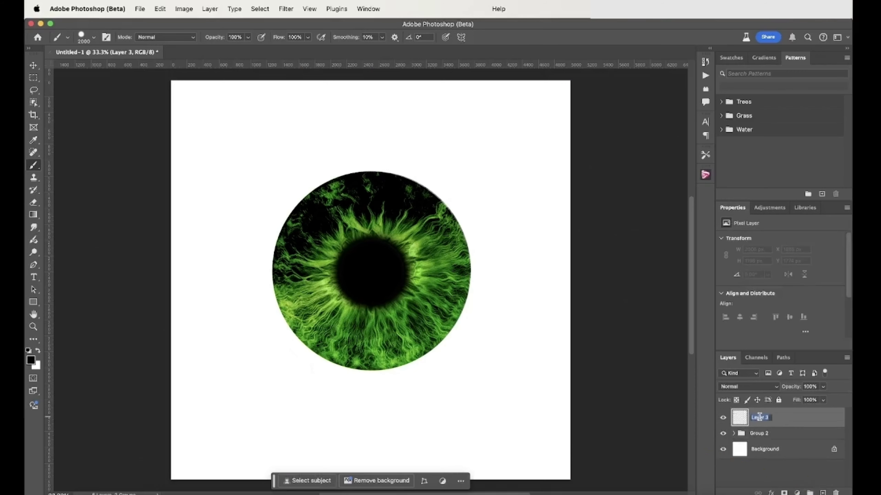
{"action": "type", "text": "G"}
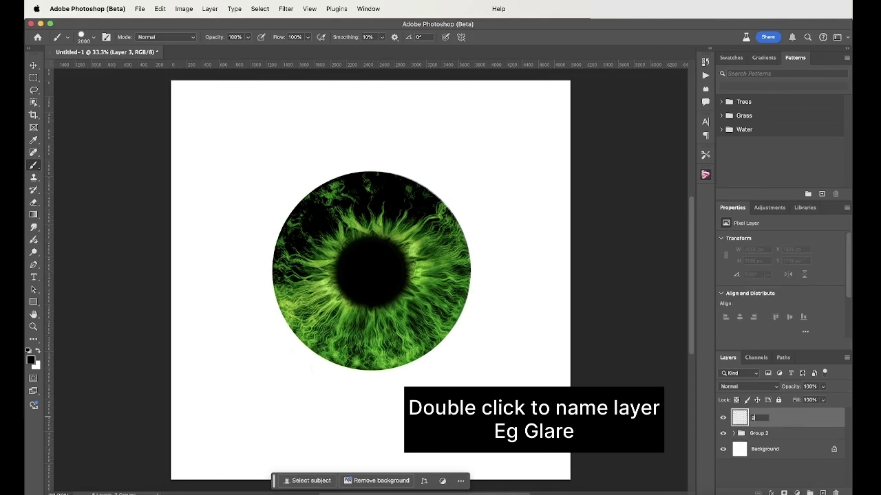
{"action": "type", "text": "lare"}
{"action": "key", "text": "Return"}
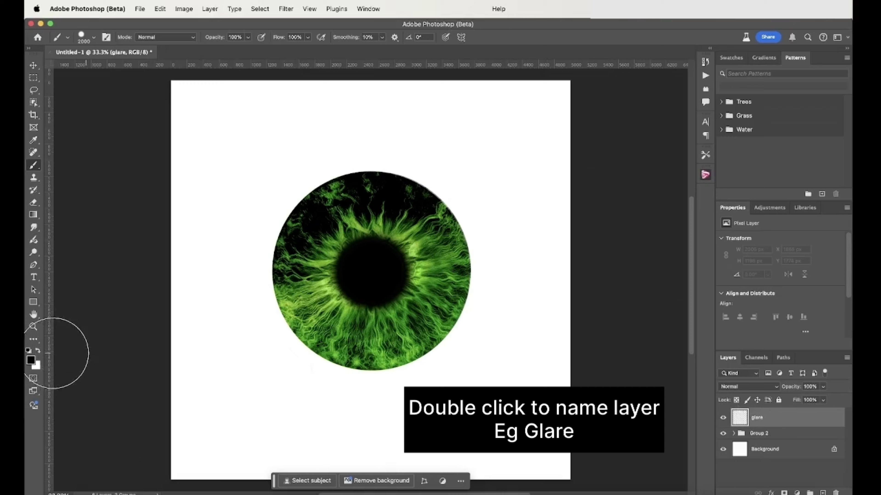
- Set up a white Soft Round brush at 600 px
{"action": "left_click", "coordinate": [80, 35]}
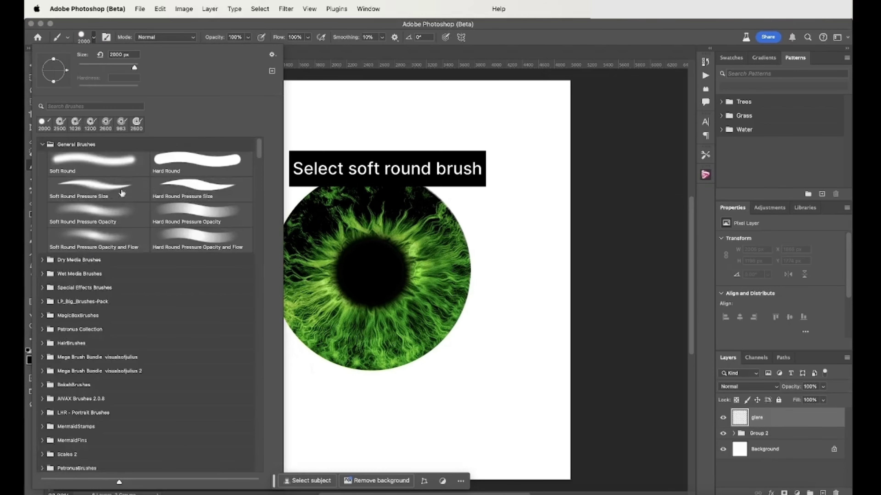
{"action": "left_click", "coordinate": [58, 164]}
{"action": "key", "text": "Return"}
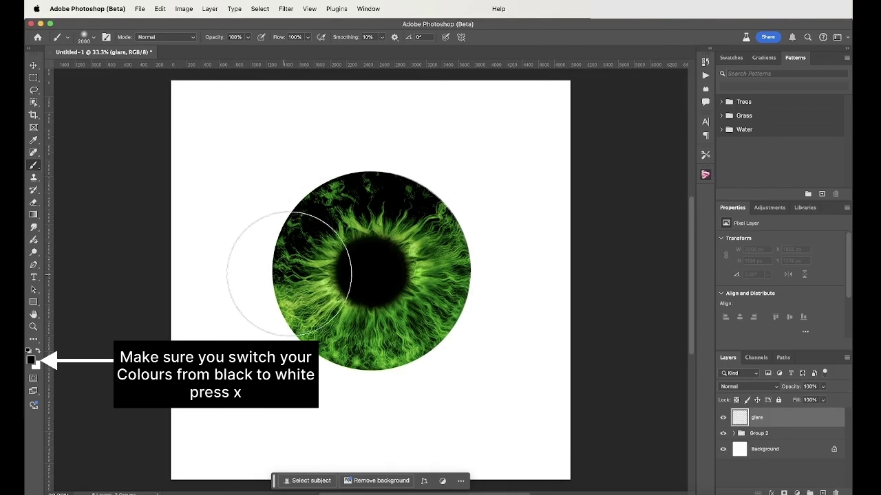
{"action": "key", "text": "x"}
{"action": "key", "text": "bracketleft"}
{"action": "key", "text": "bracketleft"}
{"action": "key", "text": "bracketleft"}
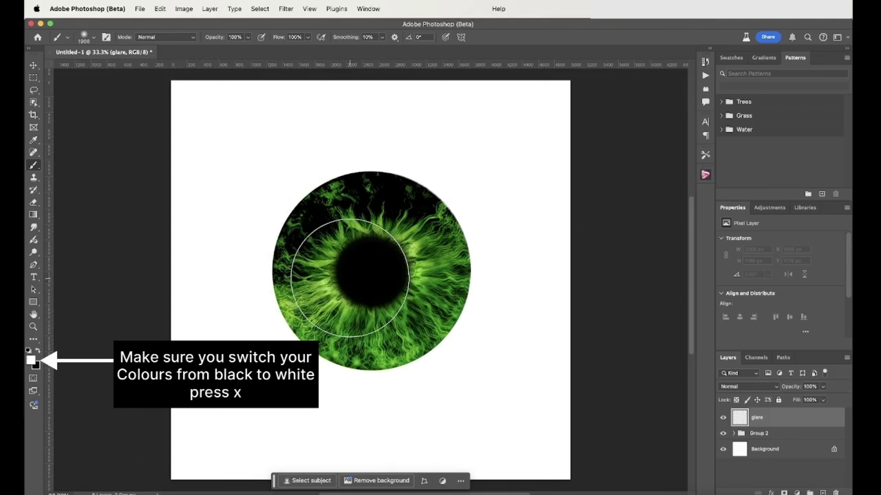
{"action": "key", "text": "bracketleft"}
{"action": "key", "text": "bracketleft"}
{"action": "key", "text": "bracketleft"}
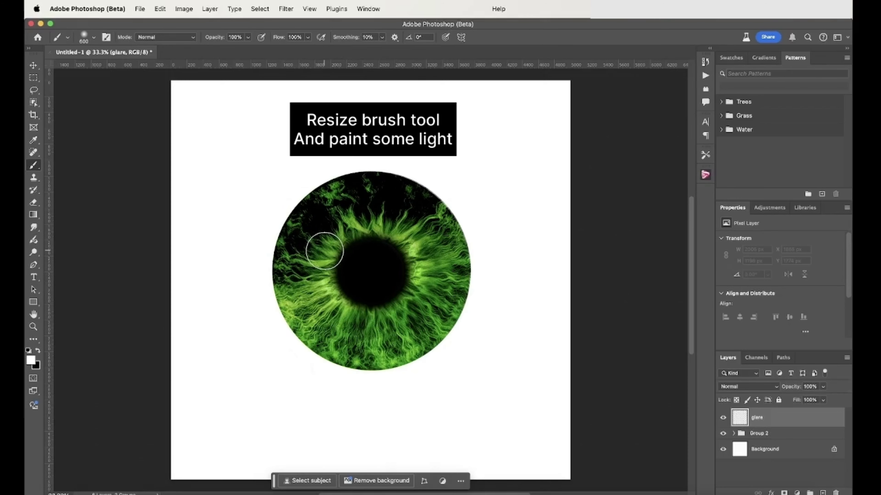
- Trial two soft white glare spots on the iris, lower the layer opacity, then undo the spots
{"action": "left_click_drag", "start_coordinate": [317, 244], "coordinate": [333, 257]}
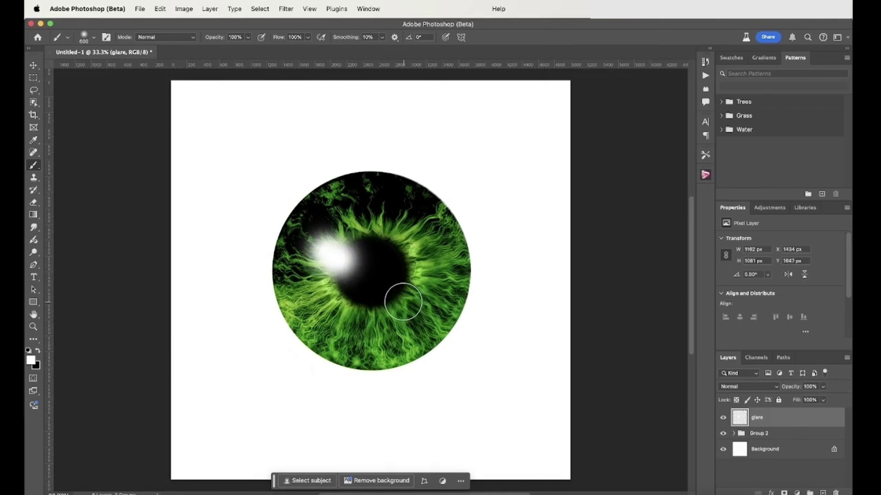
{"action": "left_click_drag", "start_coordinate": [403, 298], "coordinate": [405, 302]}
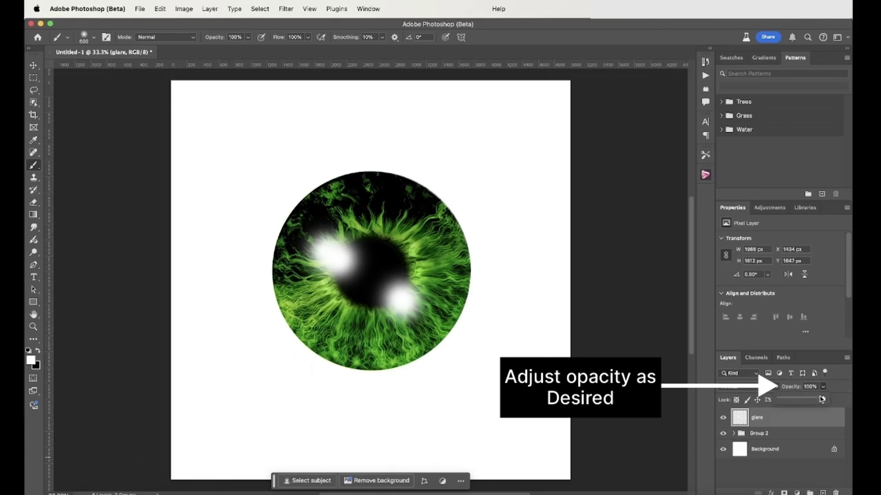
{"action": "left_click_drag", "start_coordinate": [815, 399], "coordinate": [817, 399]}
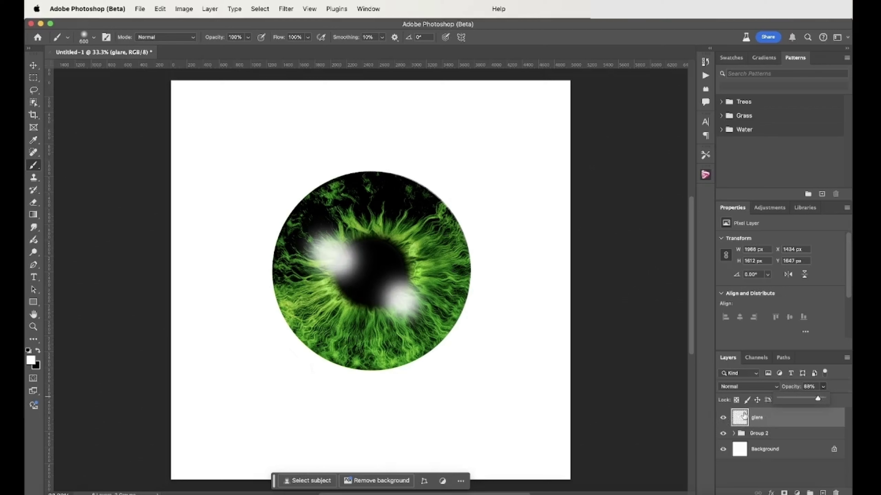
{"action": "key", "text": "super+z"}
{"action": "key", "text": "super+z"}
{"action": "key", "text": "super+z"}
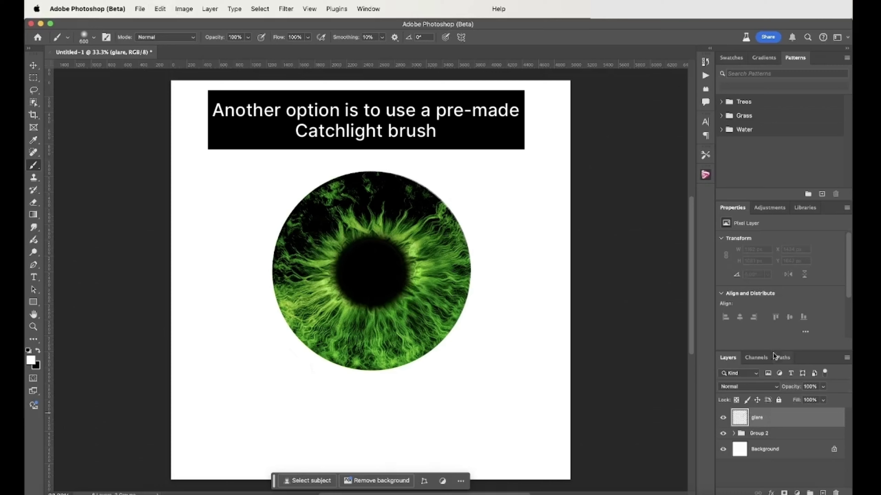
- Stamp a white catchlight on the upper iris, then group the glare layer and Group 2 into Group 3
{"action": "left_click", "coordinate": [354, 239]}
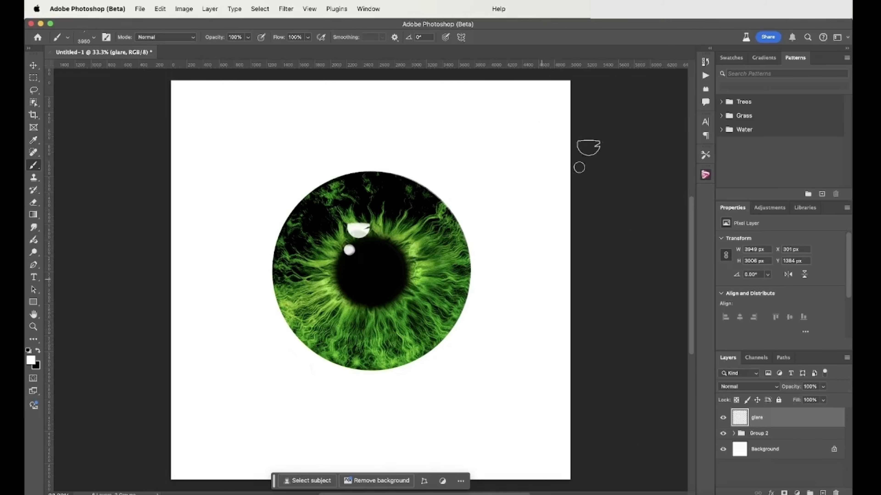
{"action": "left_click", "coordinate": [794, 434], "text": "shift"}
{"action": "key", "text": "super+g"}
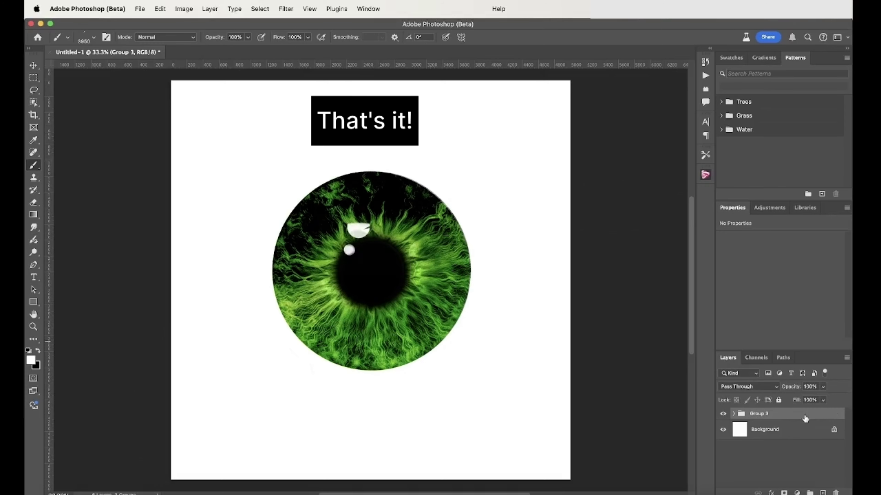